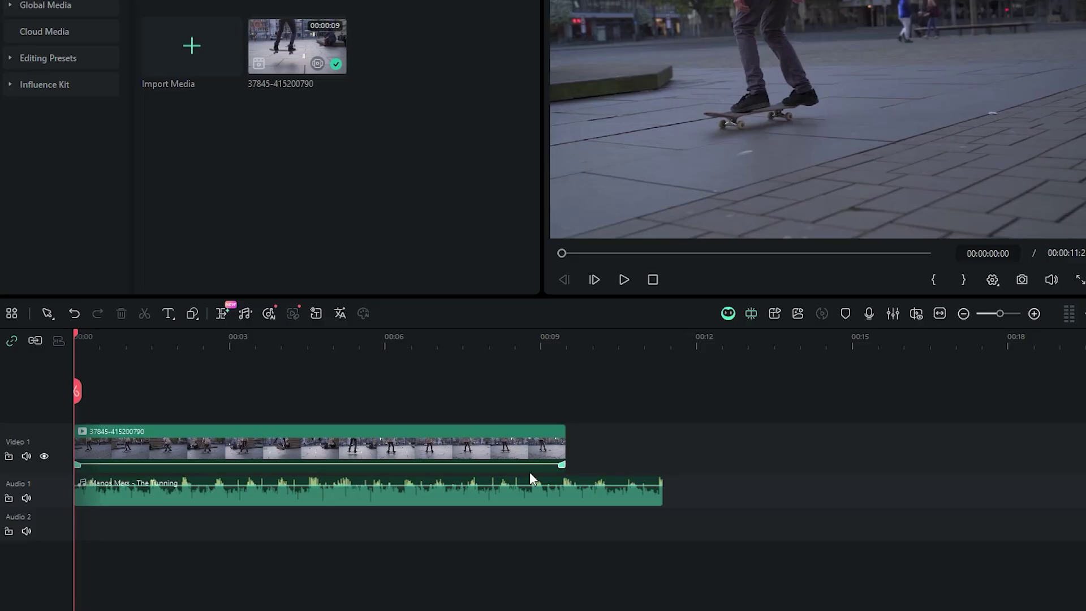
Step: Select the skateboard clip and drag its end outward with AI Extend to add an extension placeholder
left_click(570, 502)
left_click(521, 445)
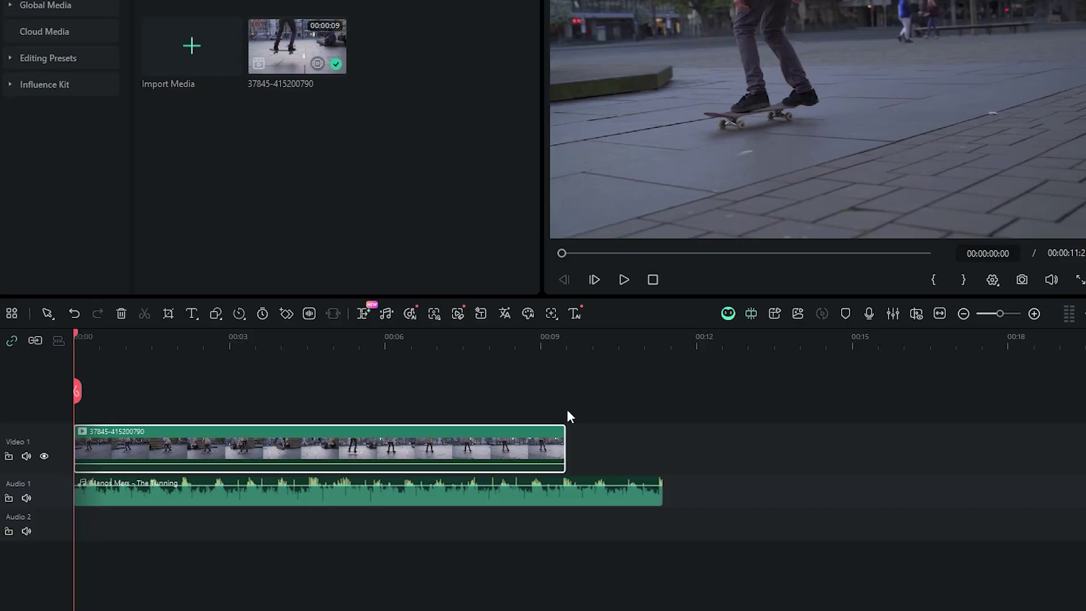
left_click(362, 315)
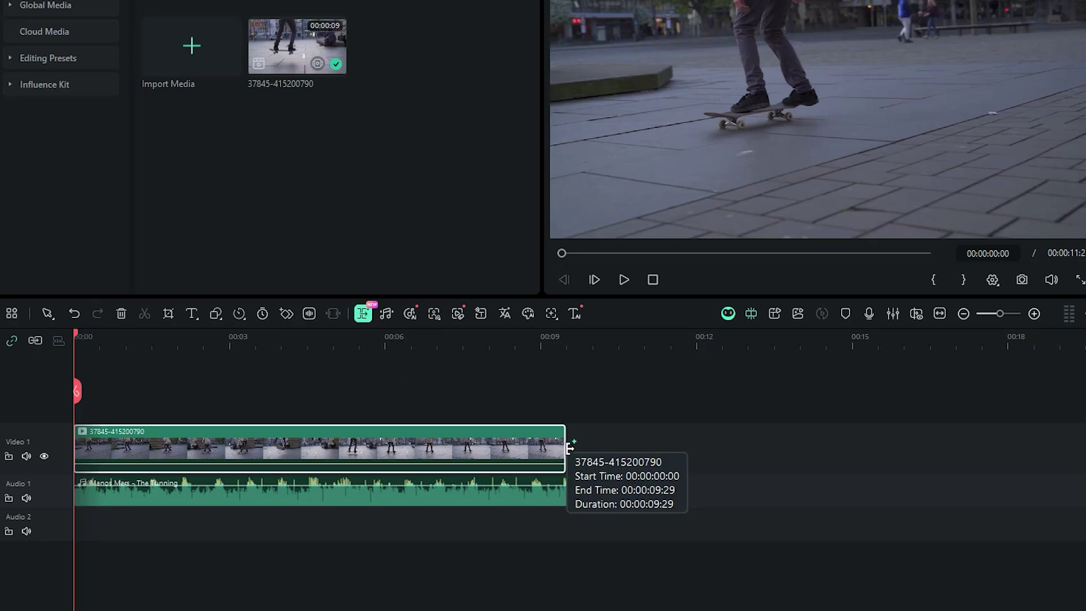
left_click_drag(569, 448, 667, 451)
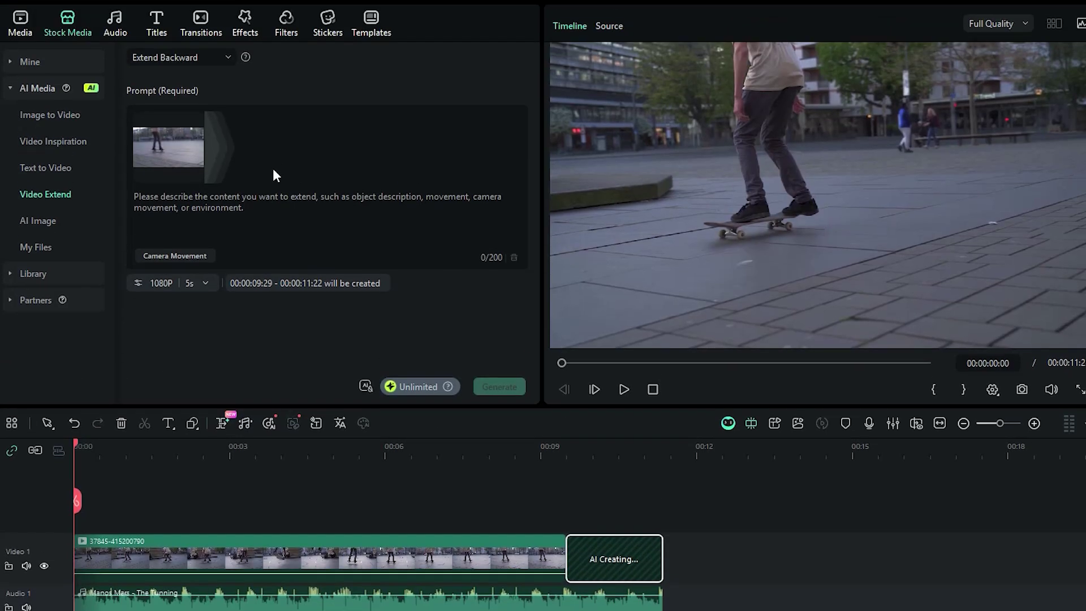
Step: Write a Video Extend prompt, look through the camera-movement presets, then generate the extension
left_click(272, 168)
left_click(172, 257)
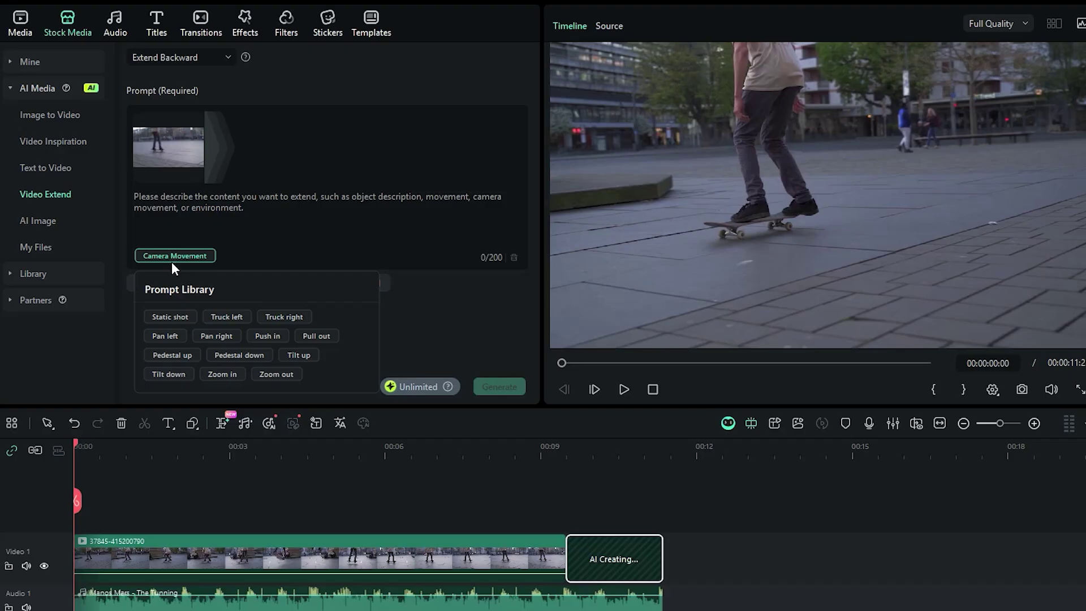
left_click(298, 238)
type("just ")
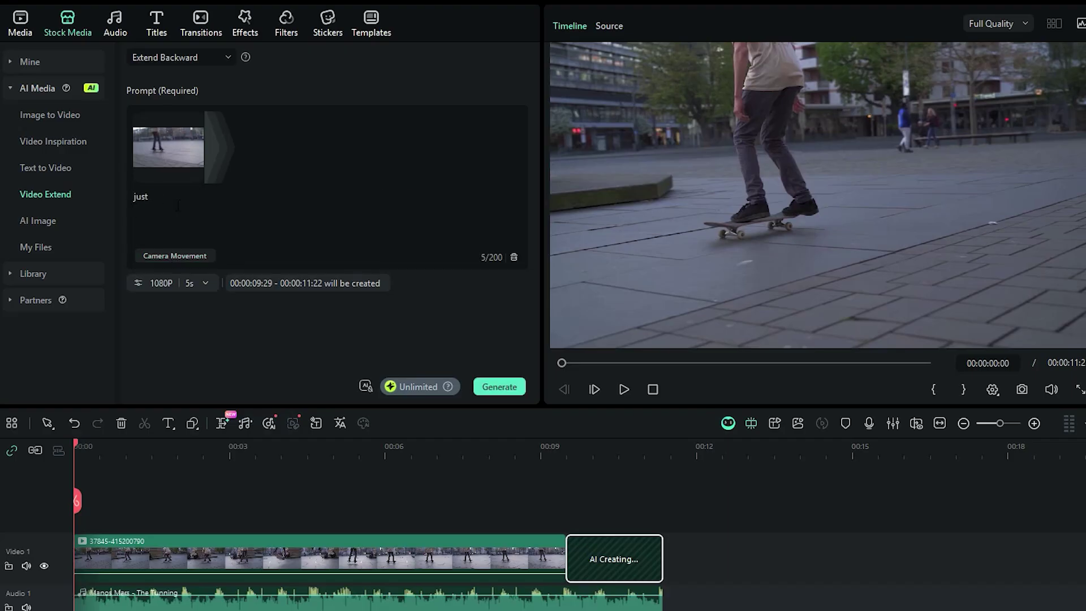
type("make same")
left_click(494, 387)
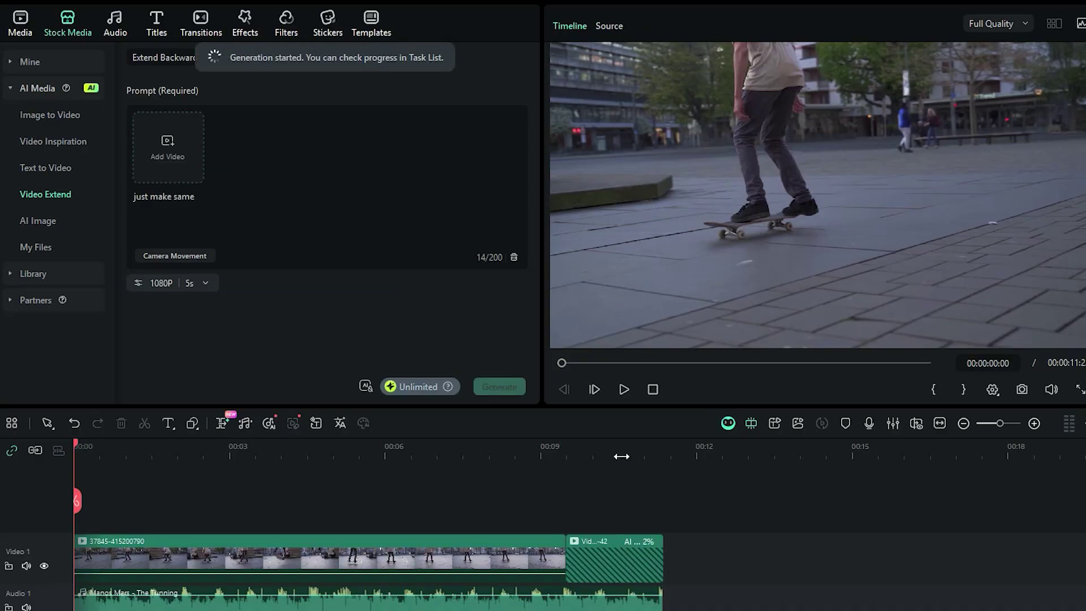
scroll(719, 455, "up", 3)
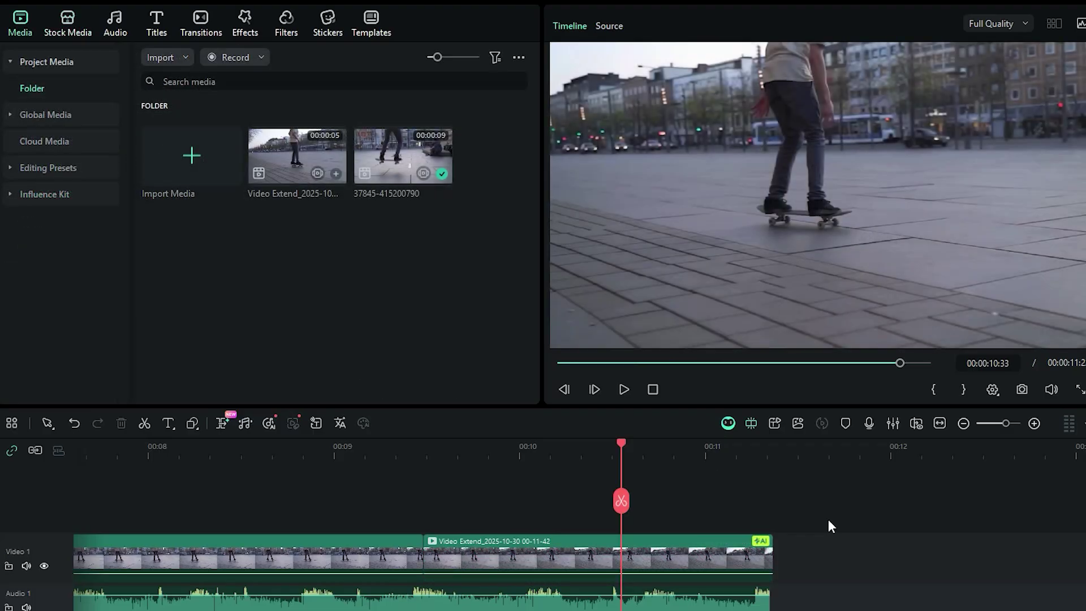
mouse_move(394, 461)
left_mouse_down()
mouse_move(751, 458)
mouse_move(320, 478)
left_mouse_up()
key("space")
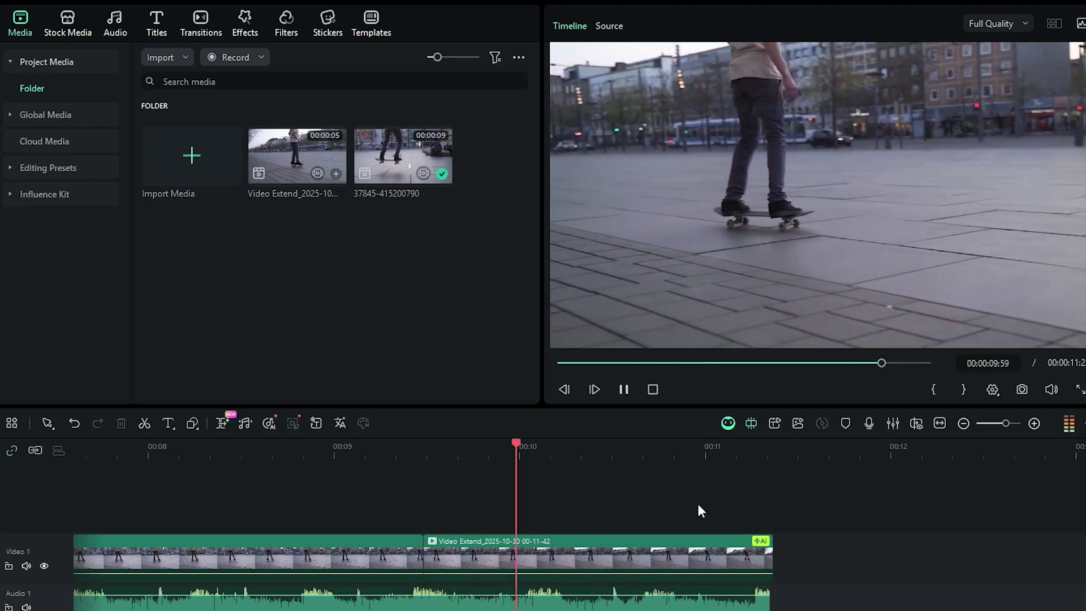
key("space")
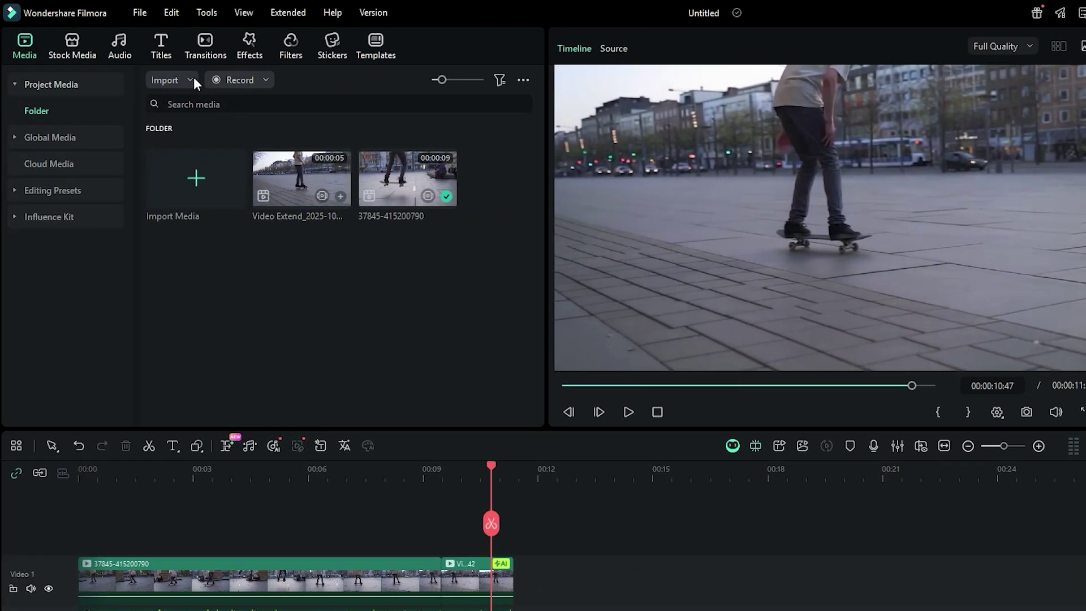
Step: Import the project file 15.wfp as a subproject through Import Subprojects
left_click(194, 77)
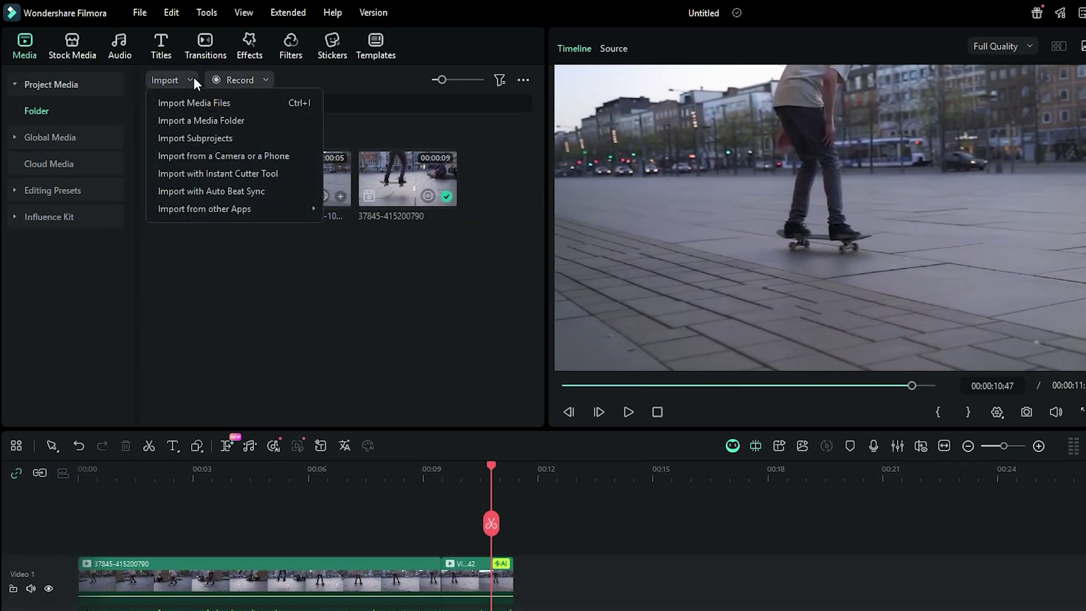
left_click(194, 138)
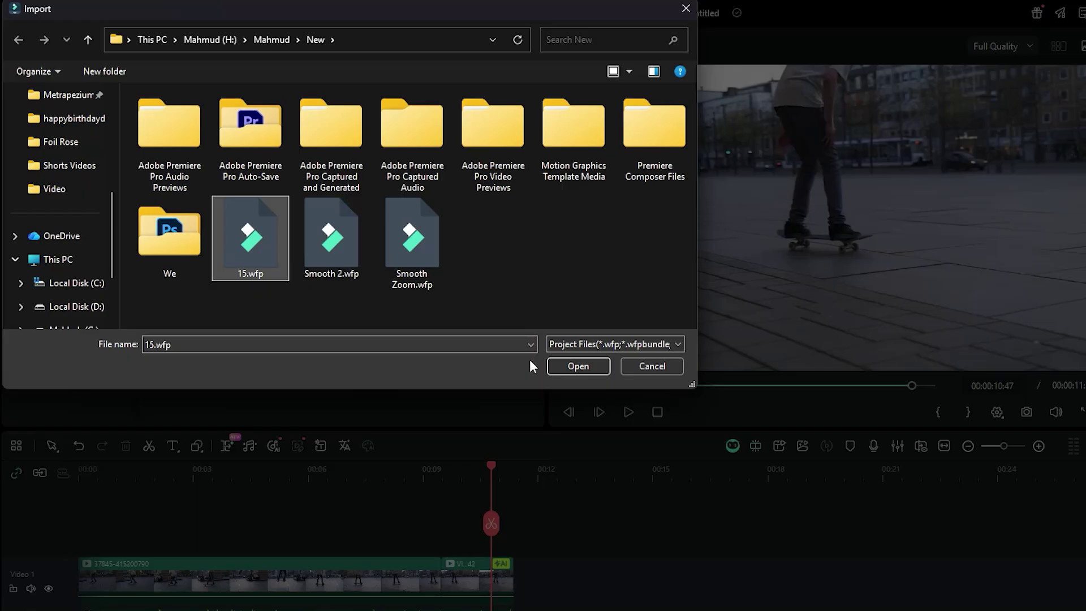
left_click(578, 366)
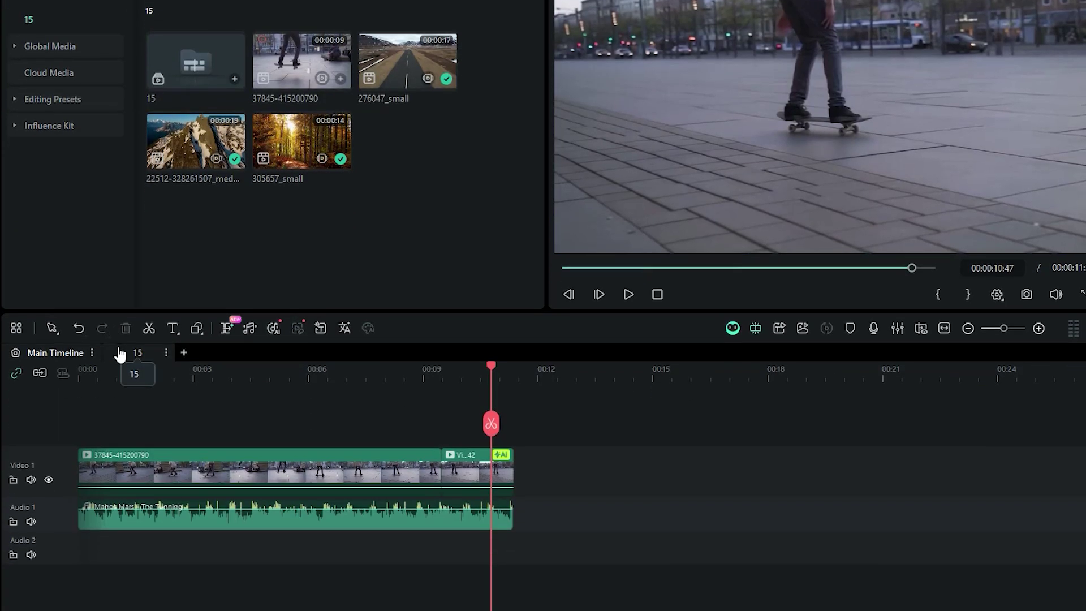
Step: Switch between the 15 subproject and Main Timeline, selecting the mountain clip on Video 3
left_click(119, 359)
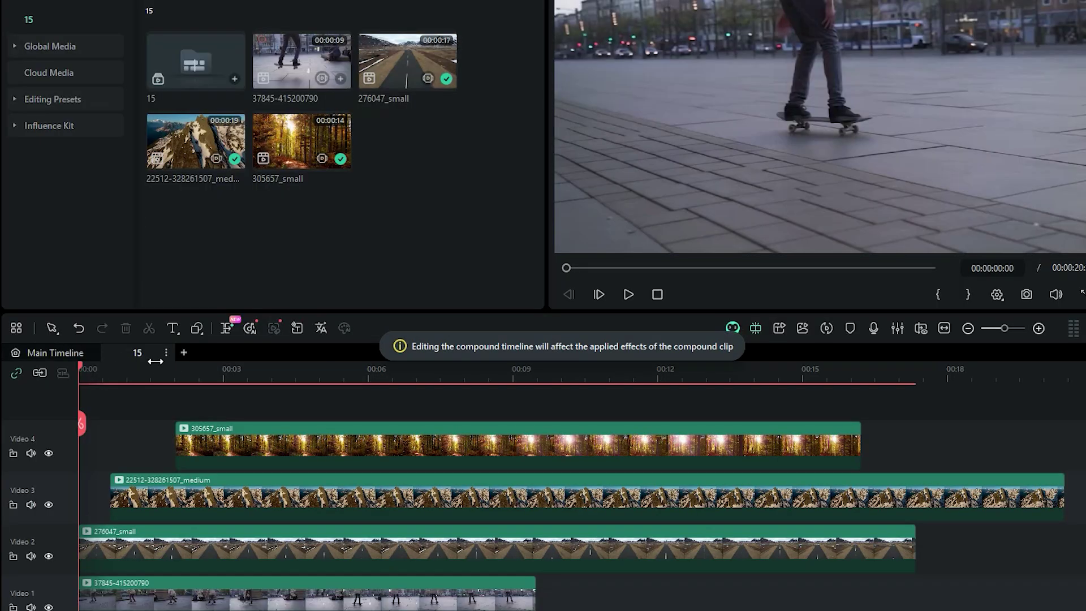
scroll(165, 375, "down", 2)
left_click(55, 356)
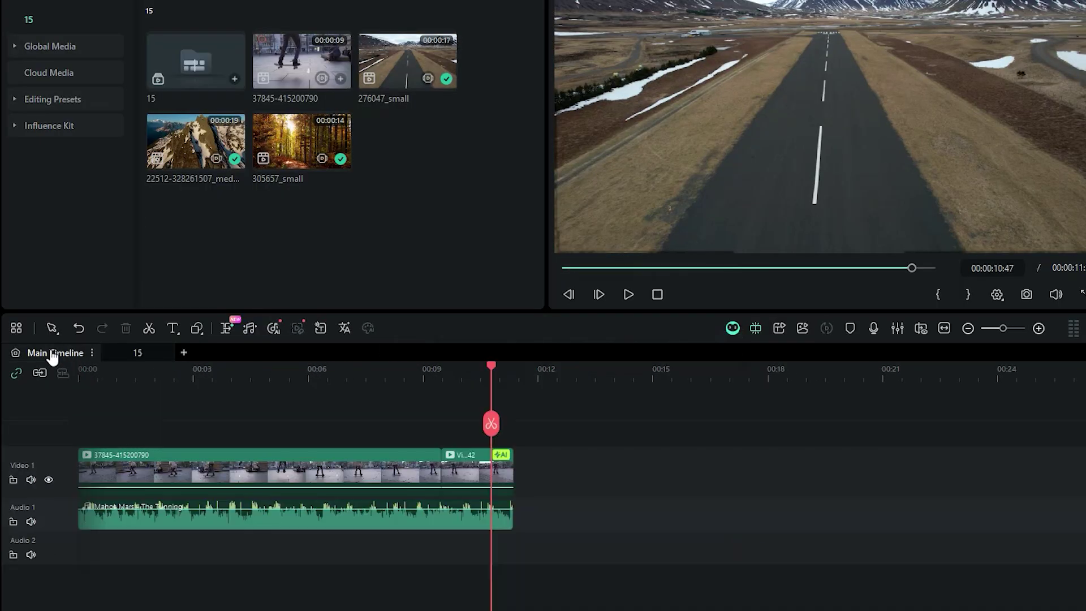
left_click(138, 354)
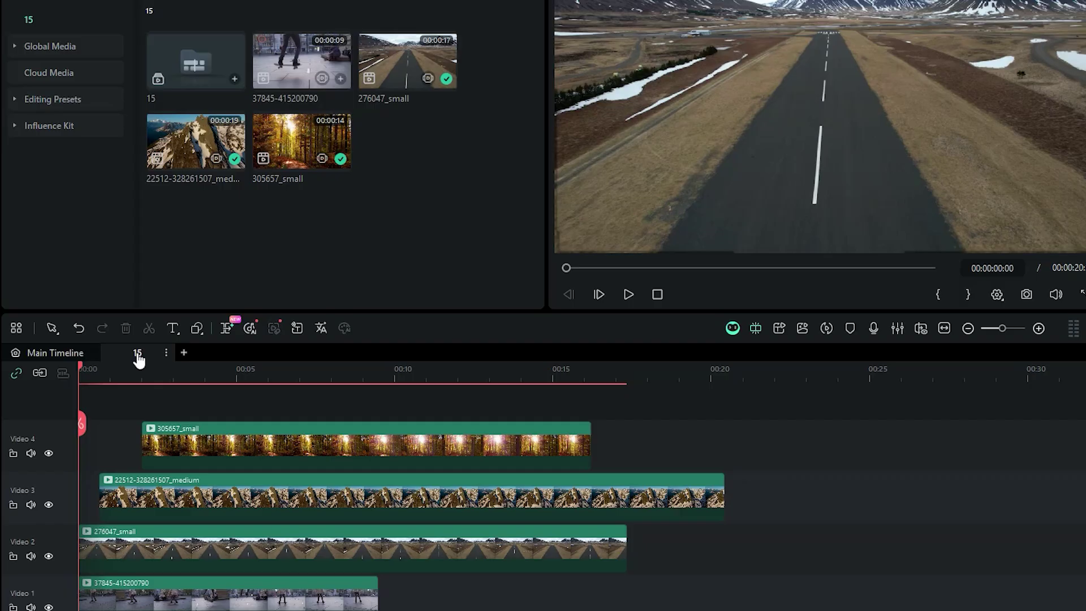
scroll(213, 503, "up", 2)
left_click(211, 509)
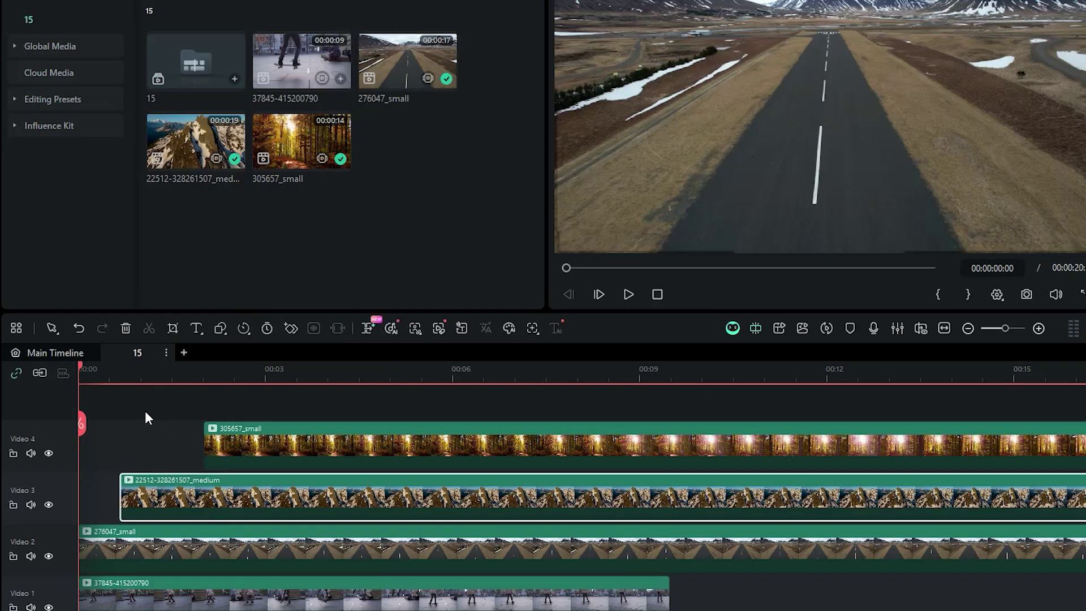
left_click(56, 354)
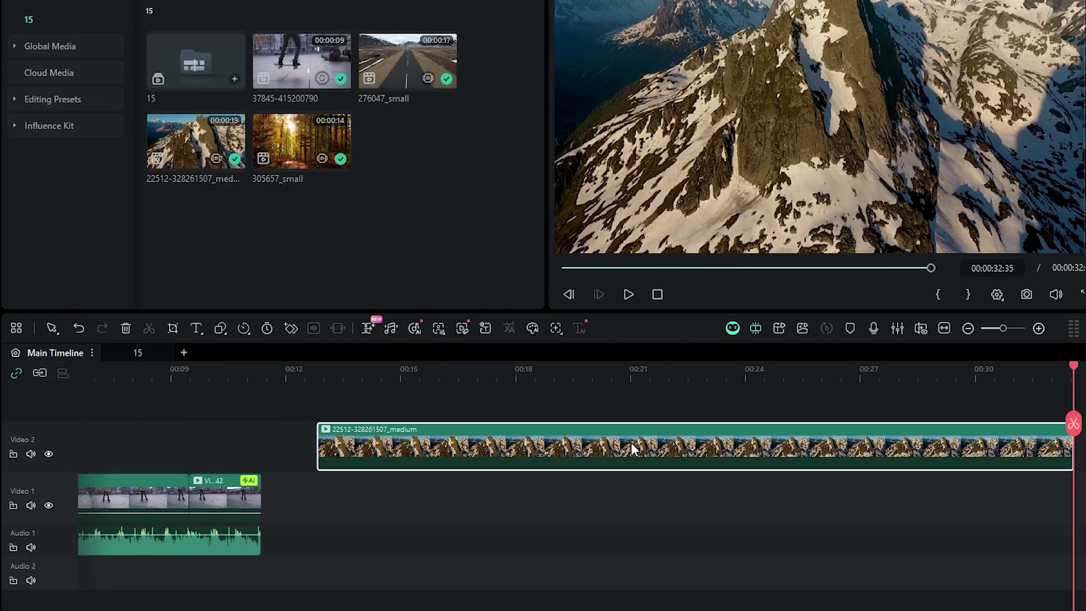
left_click(138, 353)
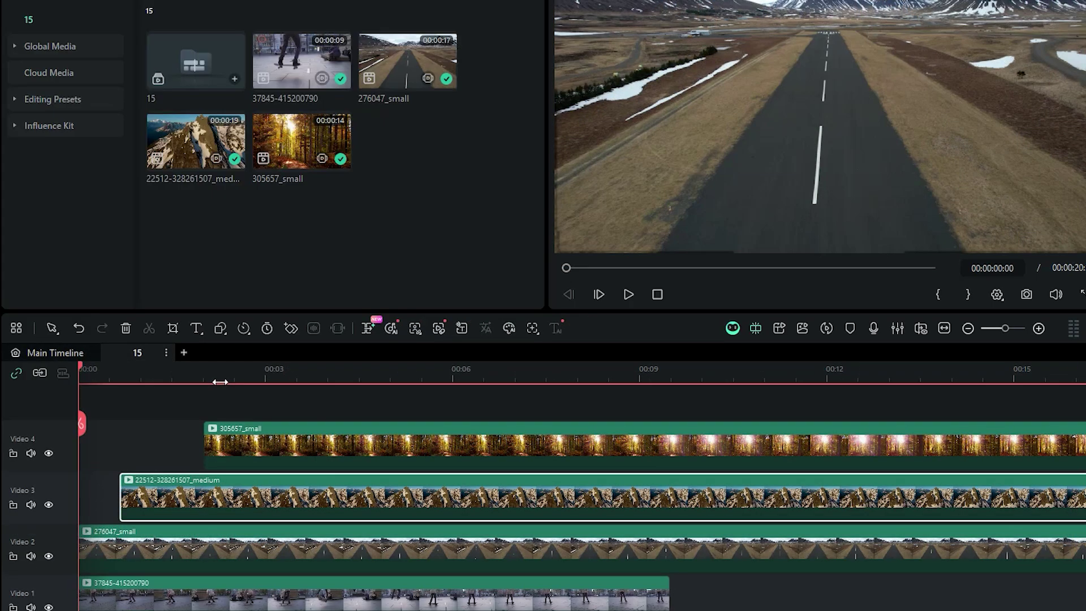
scroll(220, 382, "down", 2)
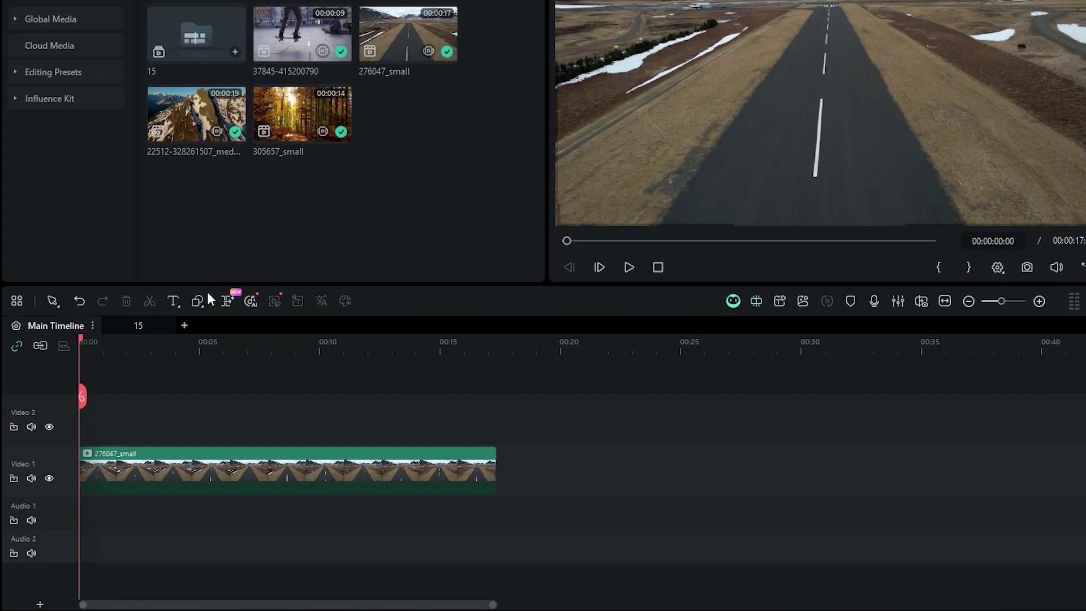
Step: Choose the Pen Tool from the timeline's shapes dropdown
left_click(152, 345)
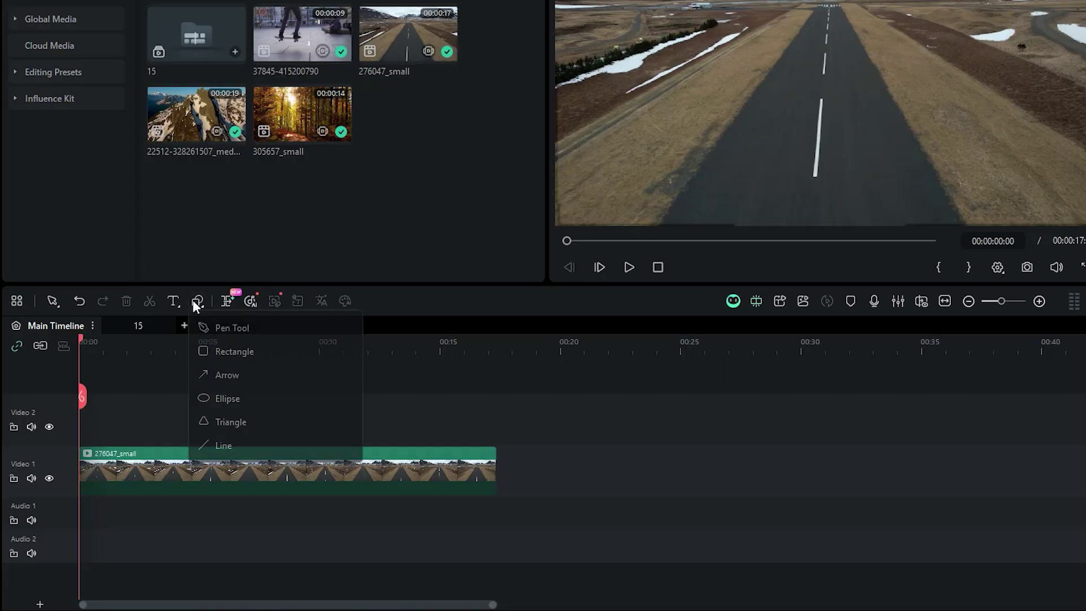
left_click(231, 331)
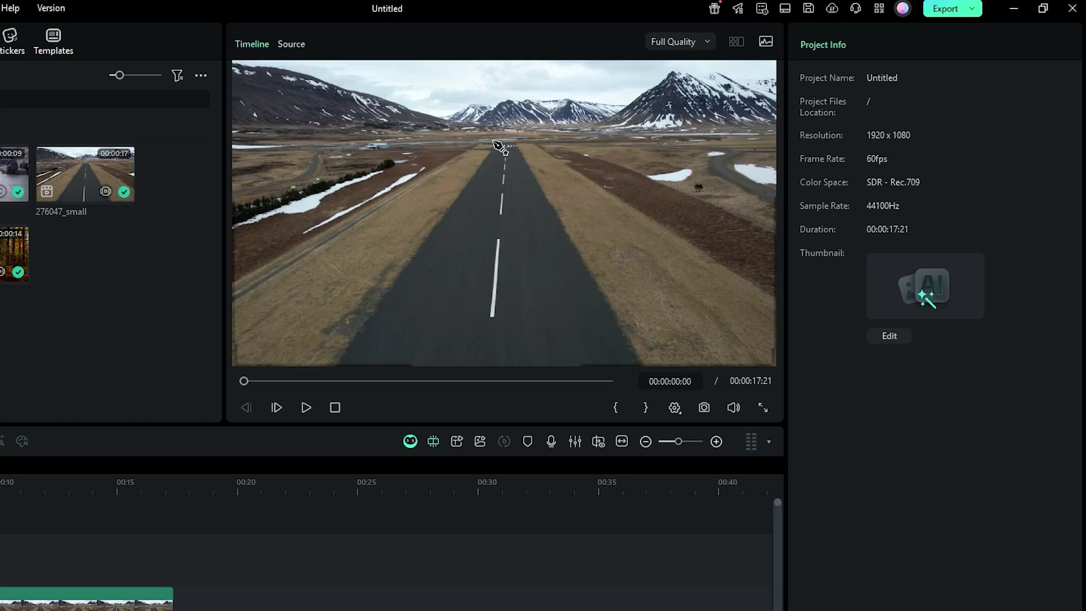
Step: Place pen anchors at the runway's far end, bottom-left, bottom-right and far-right, closing the path
left_click(493, 141)
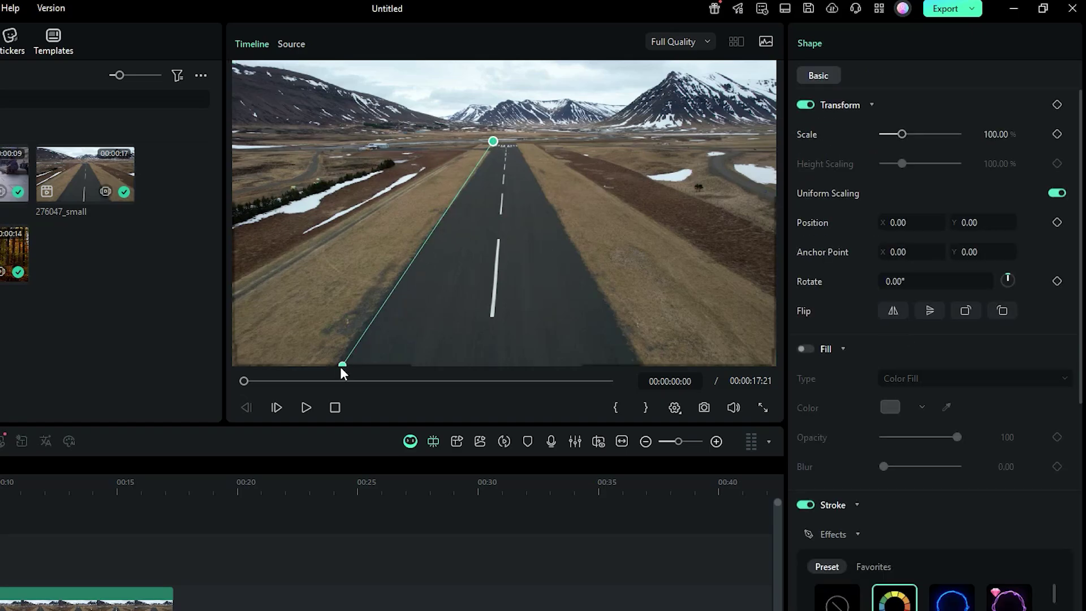
left_click(332, 365)
left_click(565, 210)
left_click(646, 364)
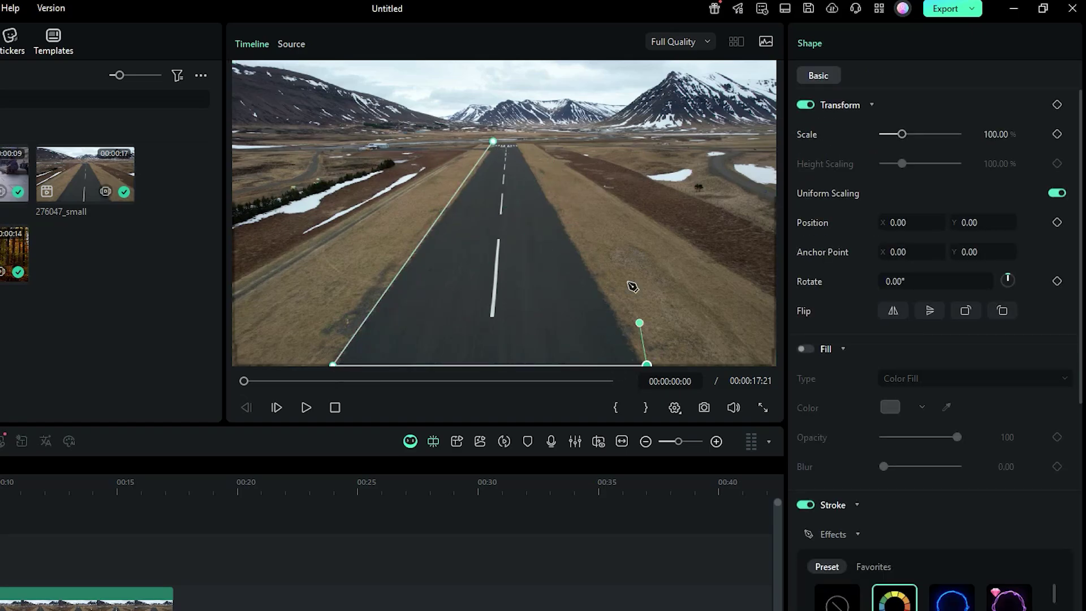
left_click(518, 141)
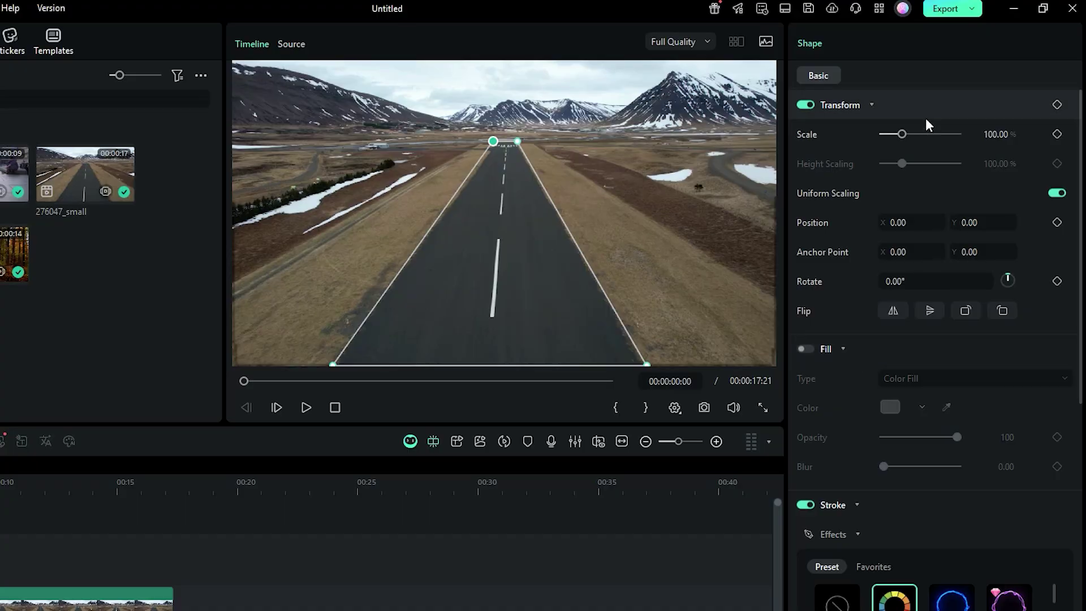
Step: Try the Scale slider and Fill toggle, keep the outline unfilled, and expand the Stroke Effects presets
left_click_drag(902, 134, 902, 134)
scroll(816, 347, "down", 1)
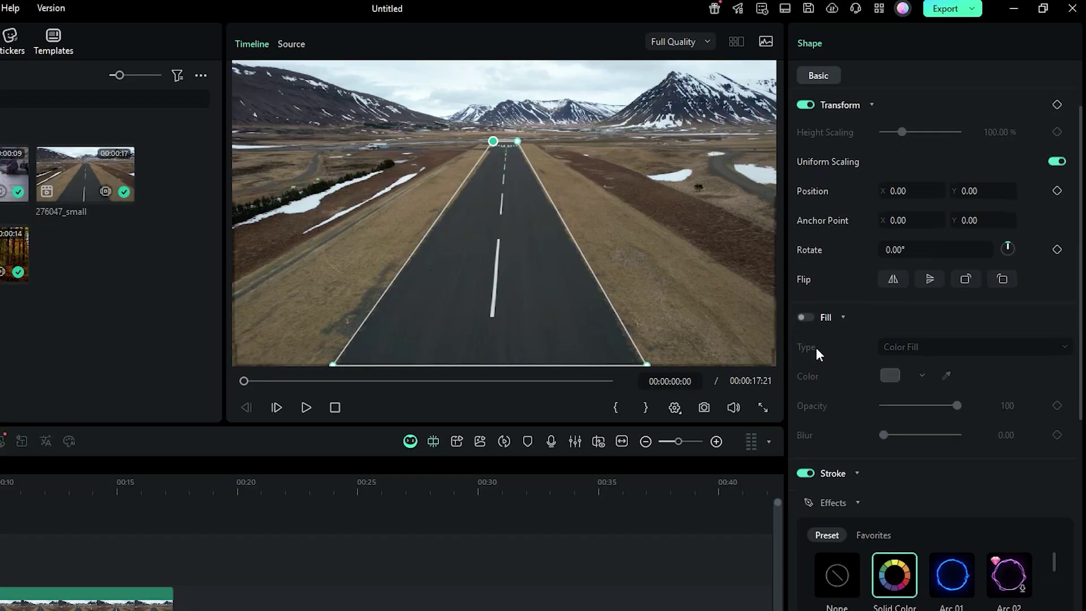
left_click(805, 317)
left_click(806, 316)
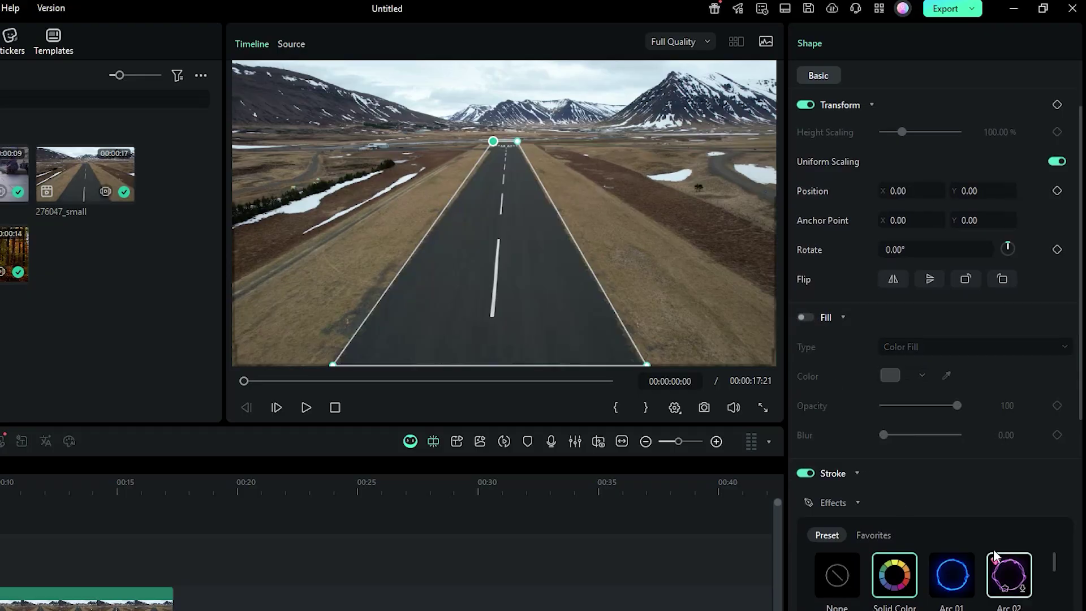
scroll(1023, 399, "down", 3)
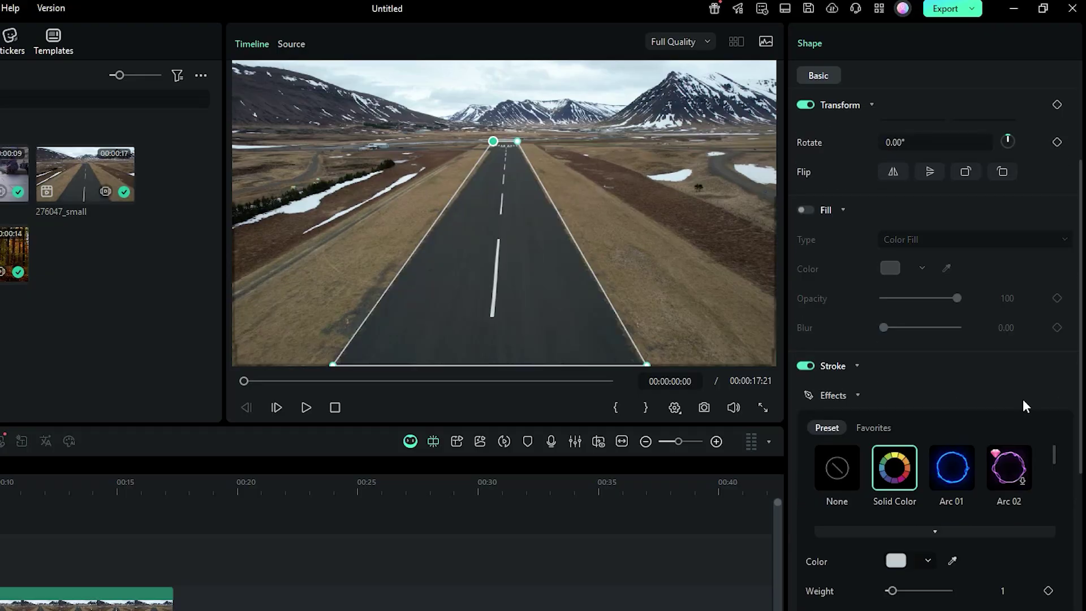
left_click(925, 525)
scroll(1010, 299, "down", 1)
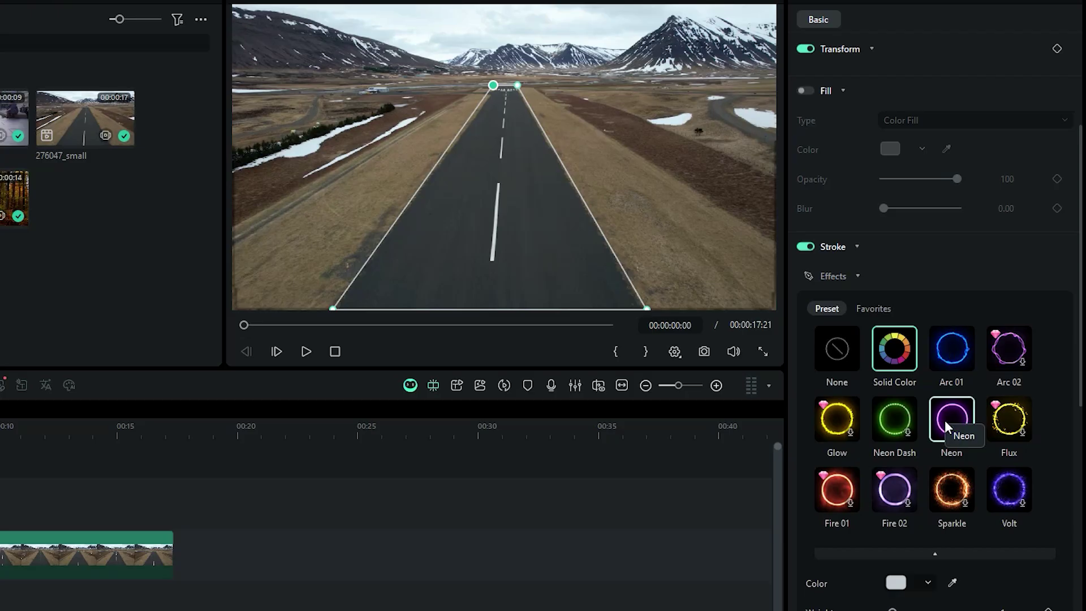
Step: Apply the Fire 01 stroke preset and test its Radius and Feathering sliders
left_click(848, 506)
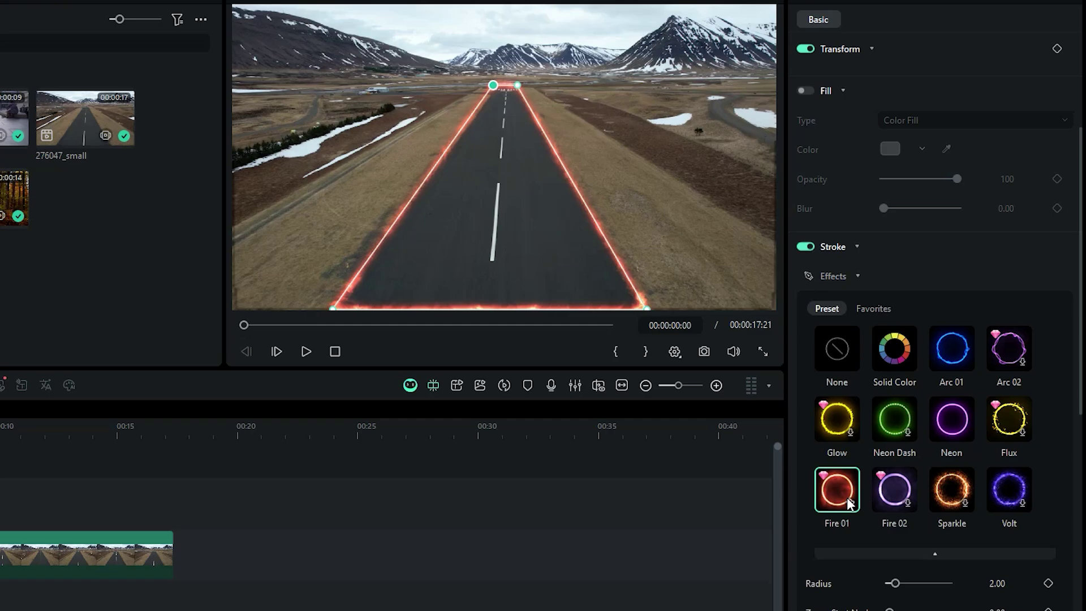
scroll(847, 497, "down", 5)
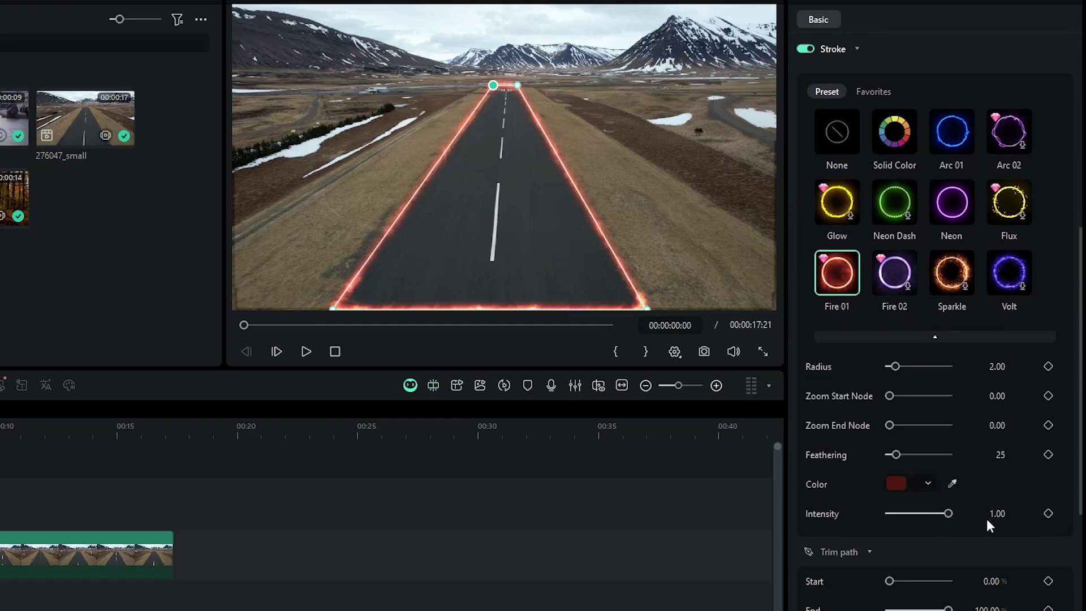
mouse_move(894, 366)
left_mouse_down()
mouse_move(933, 368)
mouse_move(895, 403)
mouse_move(913, 396)
left_mouse_up()
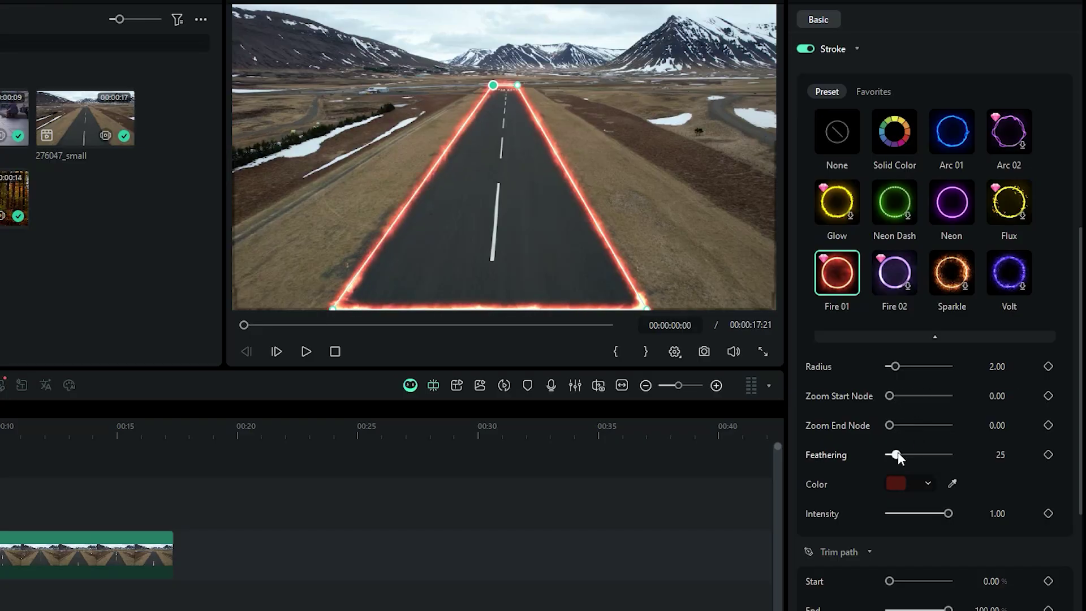
mouse_move(896, 456)
left_mouse_down()
mouse_move(925, 455)
mouse_move(895, 455)
left_mouse_up()
scroll(895, 441, "down", 1)
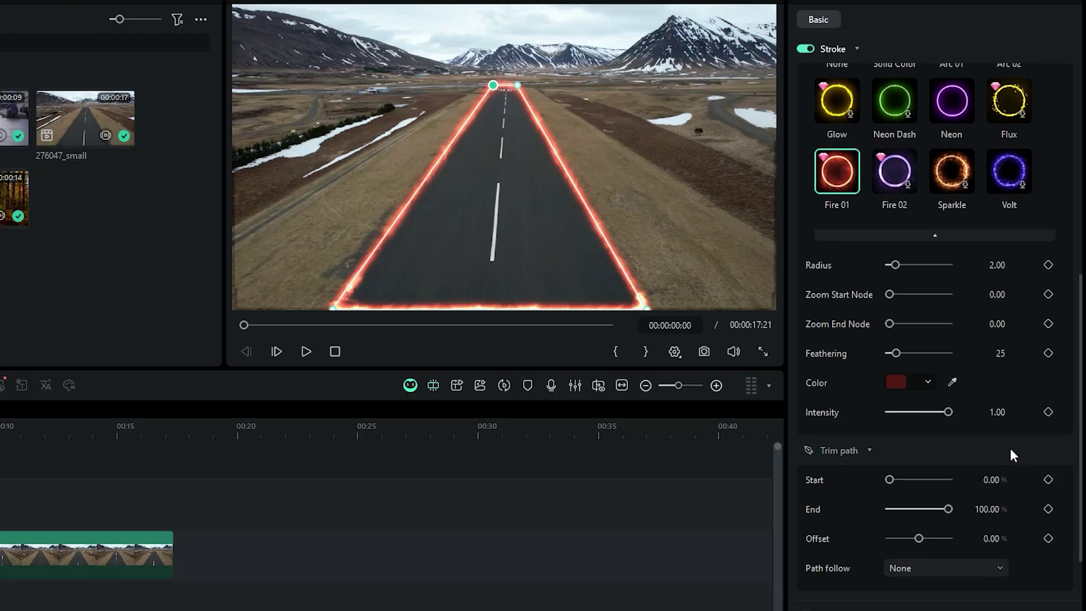
scroll(1031, 419, "down", 3)
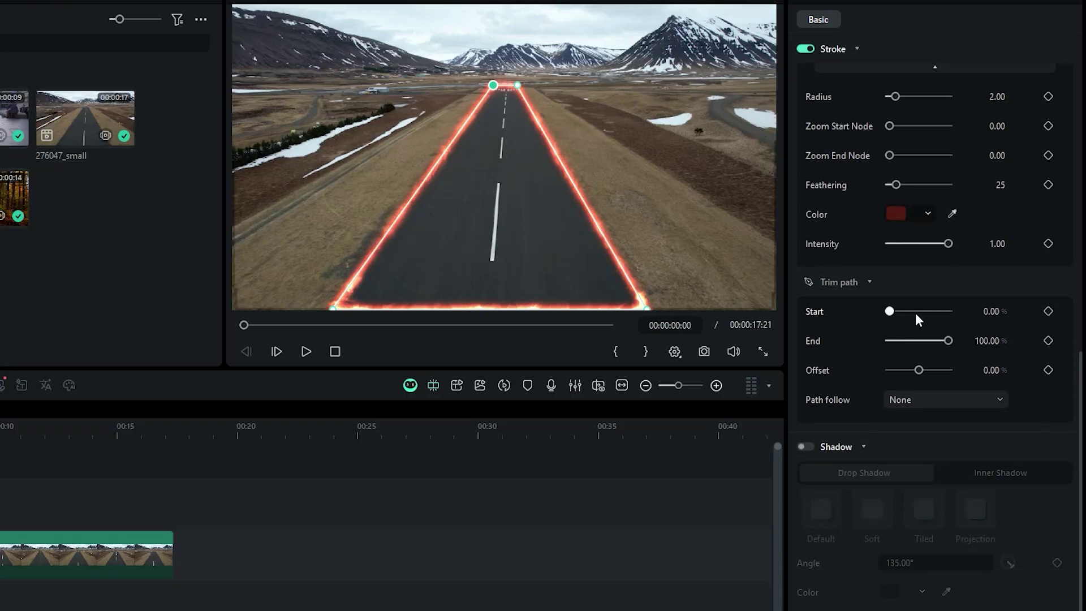
Step: Trim the fire stroke to End 64% and Offset -99%, then pick the Cruise Ship path-follow preset
left_click_drag(892, 311, 889, 312)
mouse_move(945, 343)
left_mouse_down()
mouse_move(928, 346)
mouse_move(936, 371)
mouse_move(911, 371)
left_mouse_up()
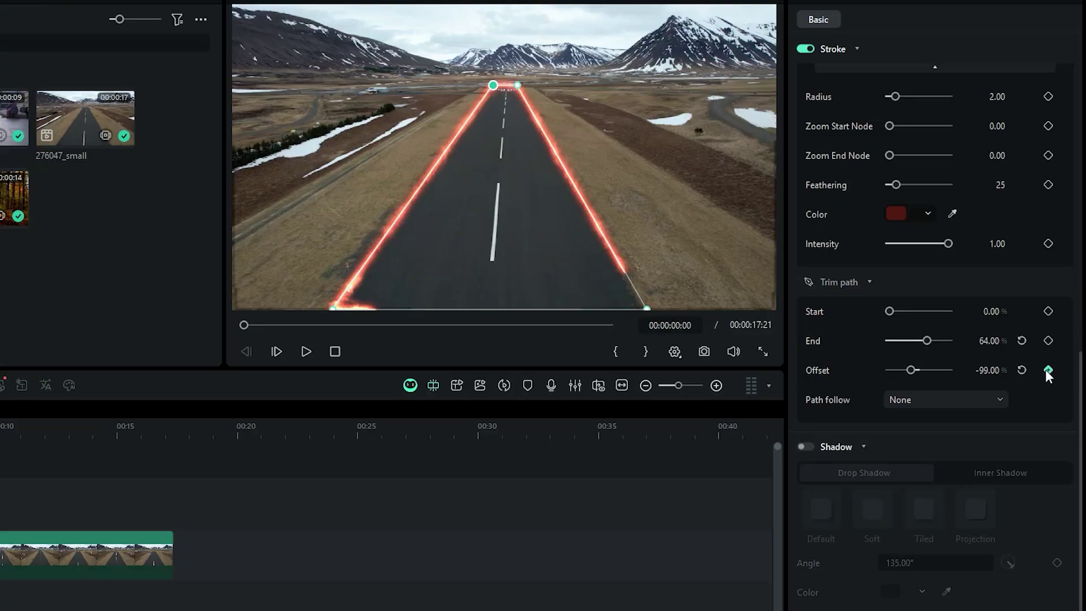
left_click(929, 395)
left_click(926, 438)
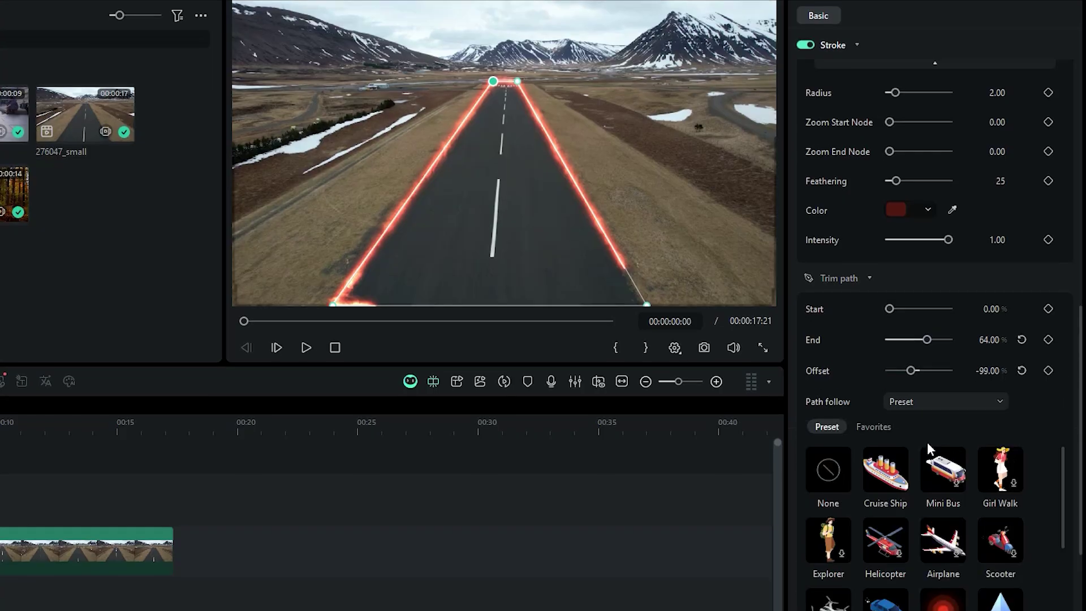
scroll(928, 443, "down", 1)
left_click(897, 431)
Step: Apply the Cruise Ship follower and slide the burning section along the runway with the Offset slider
left_click(1050, 554)
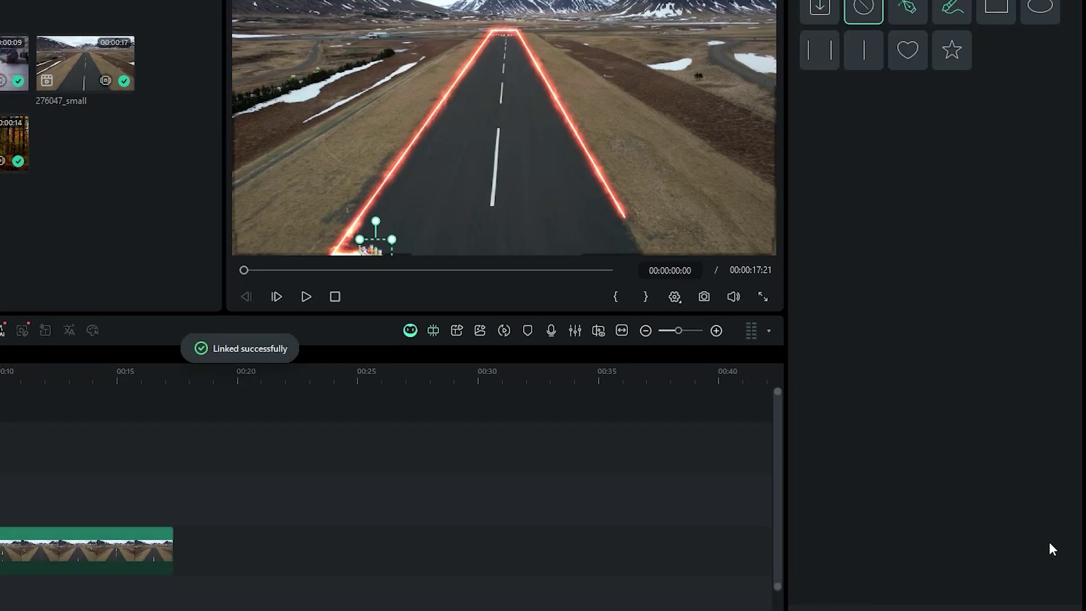
left_click_drag(919, 509, 900, 510)
scroll(981, 524, "down", 5)
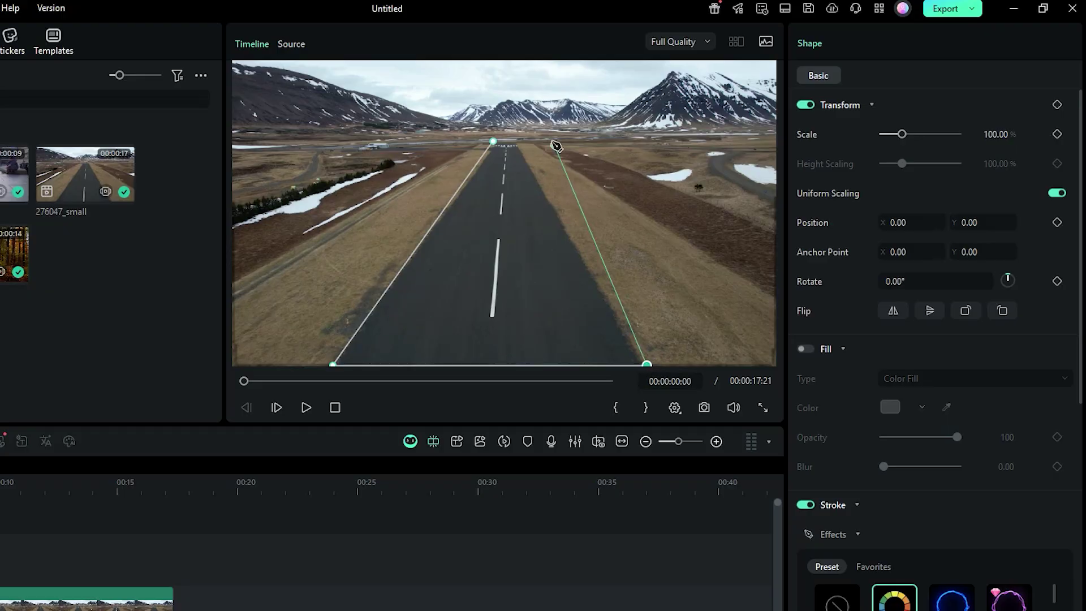
scroll(856, 370, "down", 3)
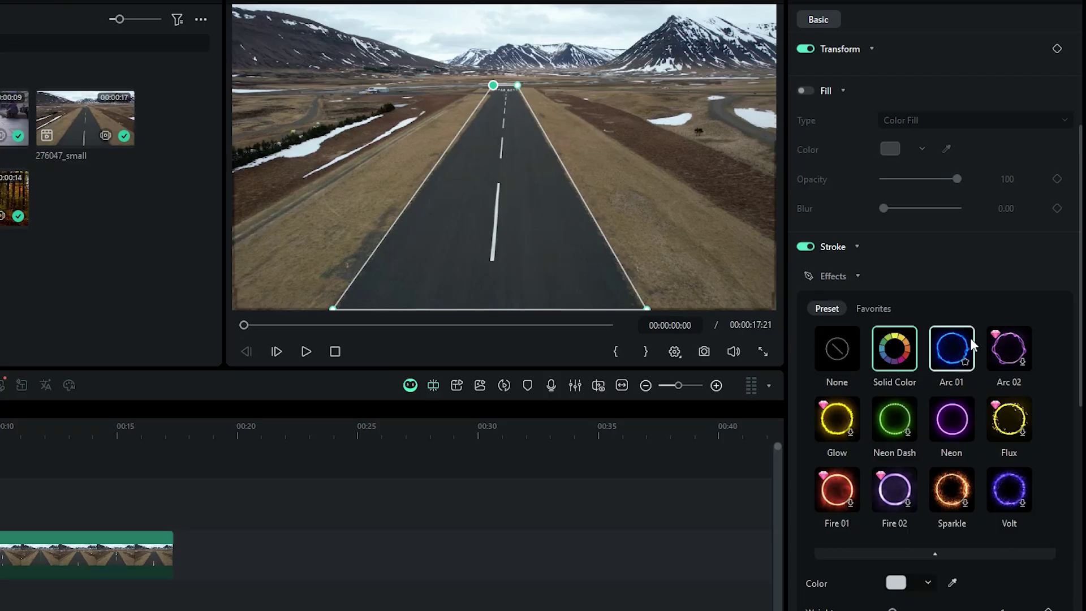
Step: Apply the Fire 01 stroke effect preset to the runway outline
left_click(838, 488)
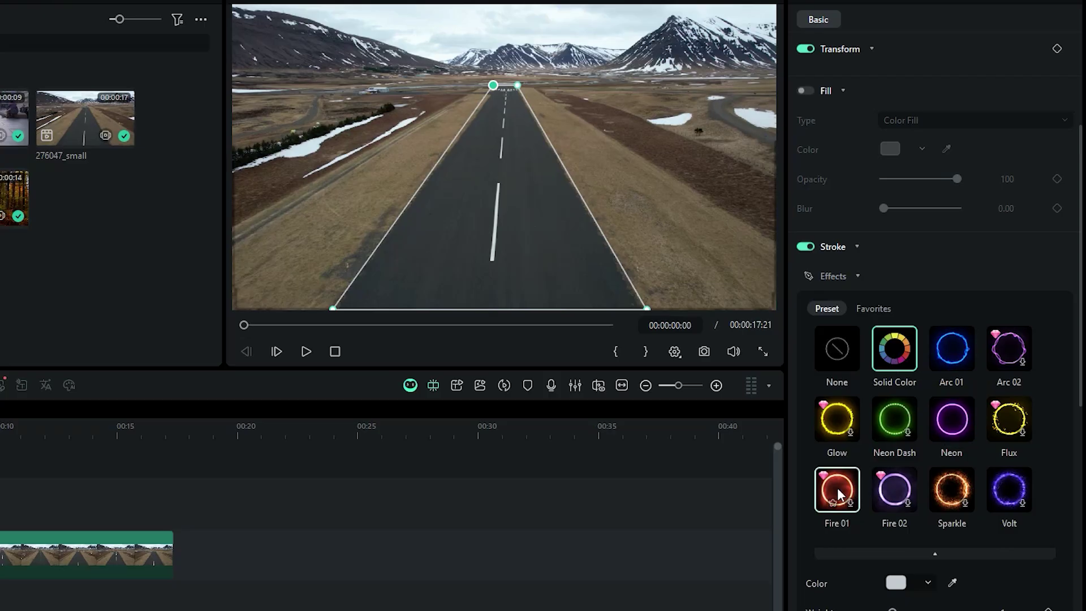